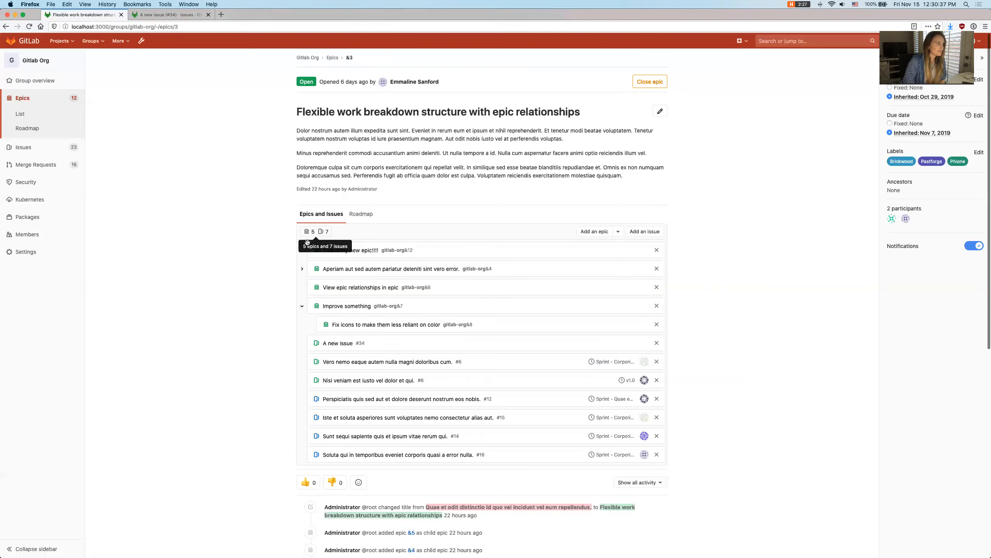
- Expand the child epic "Aperiam aut sed autem pariatur deleniti sint vero error." and check the epic and issue counts above the tree
click(302, 269)
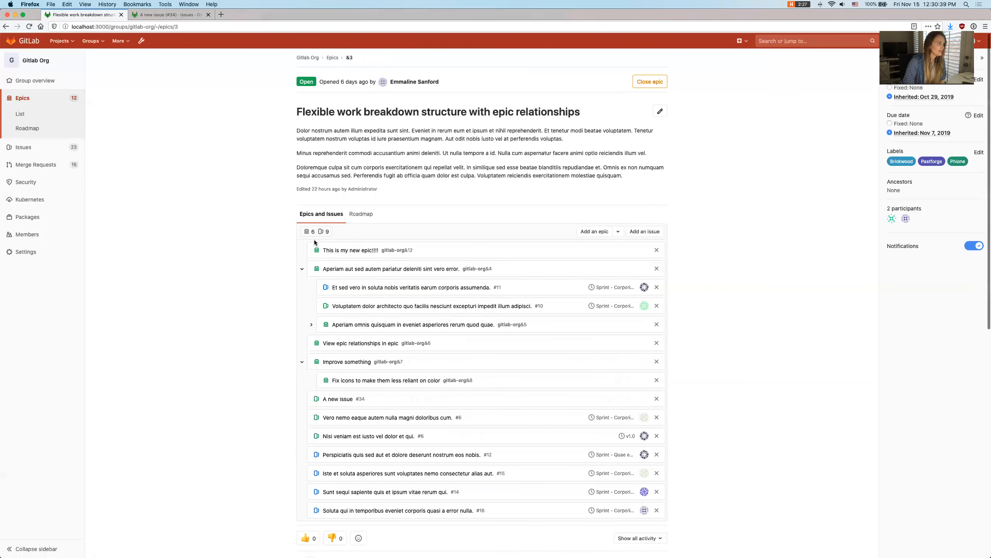
mouse_move(325, 229)
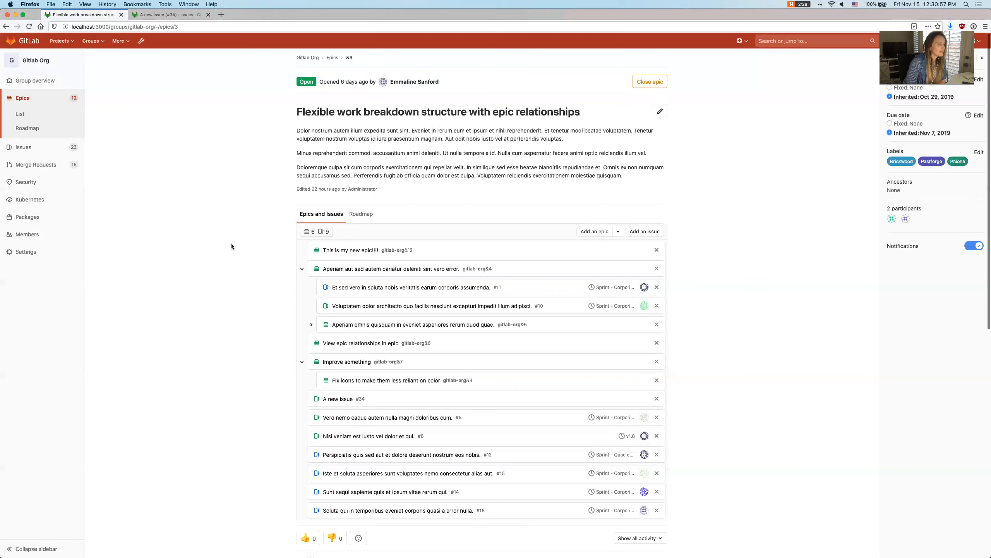
- Examine the coloured epic and issue icons throughout the epic tree at enlarged and normal size
scroll(232, 246, down, 3)
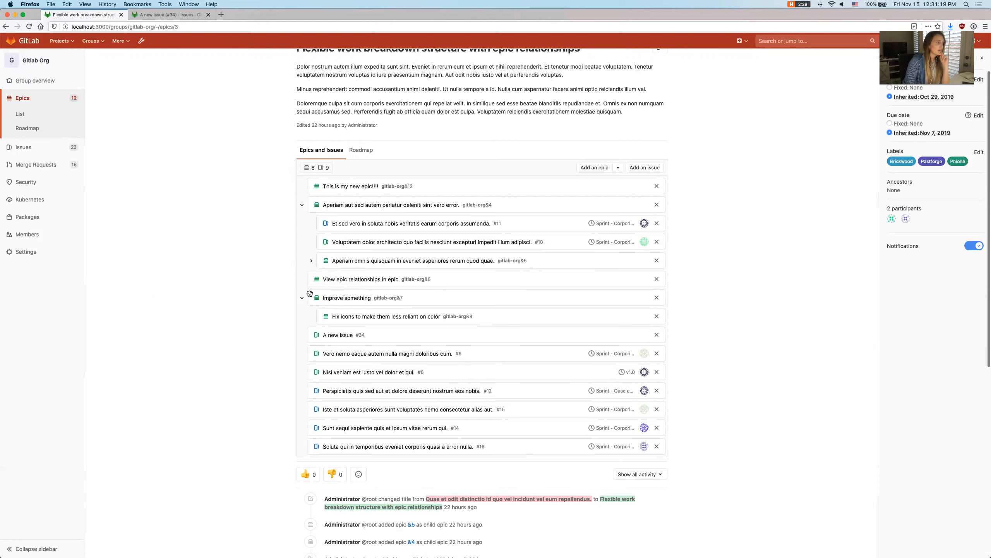
scroll(315, 298, up, 5)
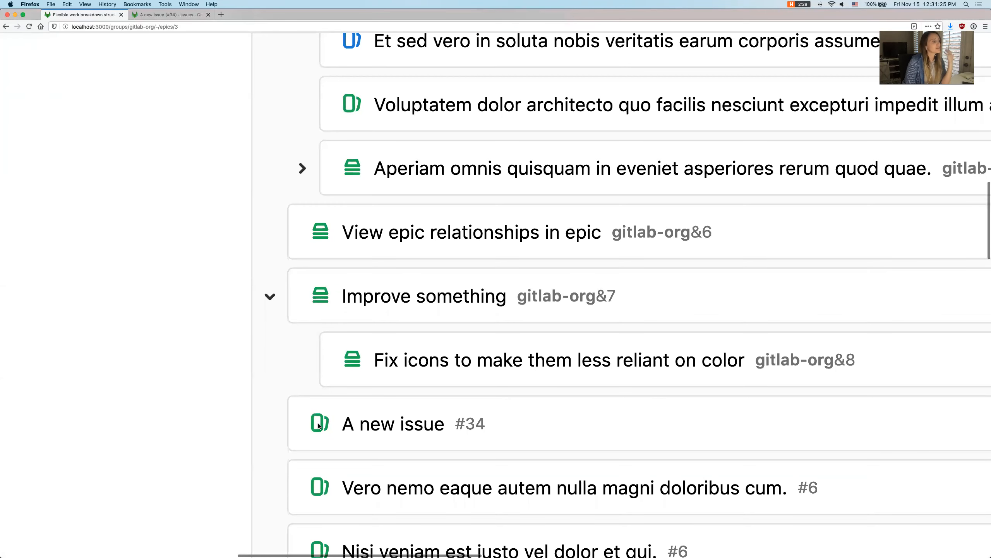
scroll(319, 425, down, 5)
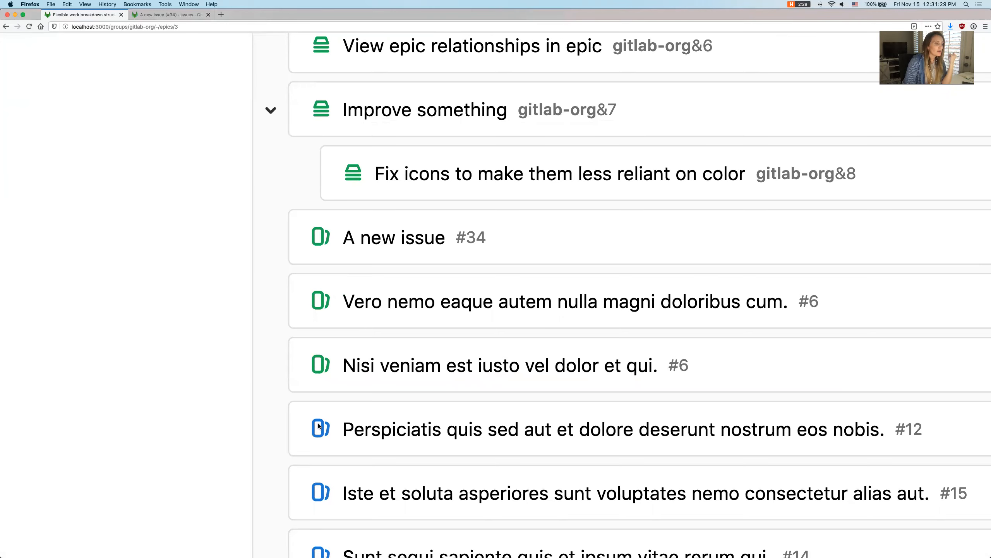
key(super+minus)
key(super+minus)
key(super+minus)
key(super+minus)
key(super+minus)
key(super+minus)
key(super+minus)
key(super+minus)
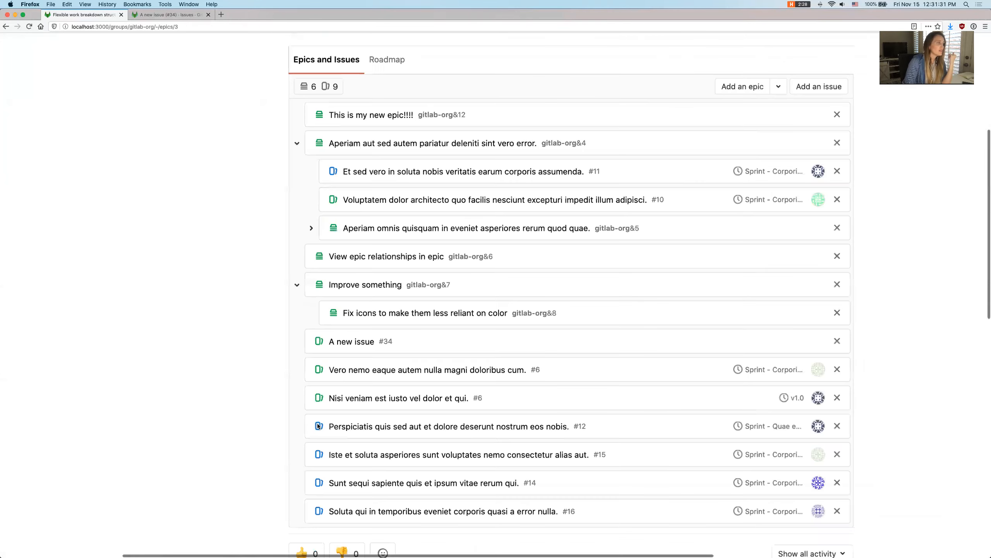
drag(317, 424, 255, 417)
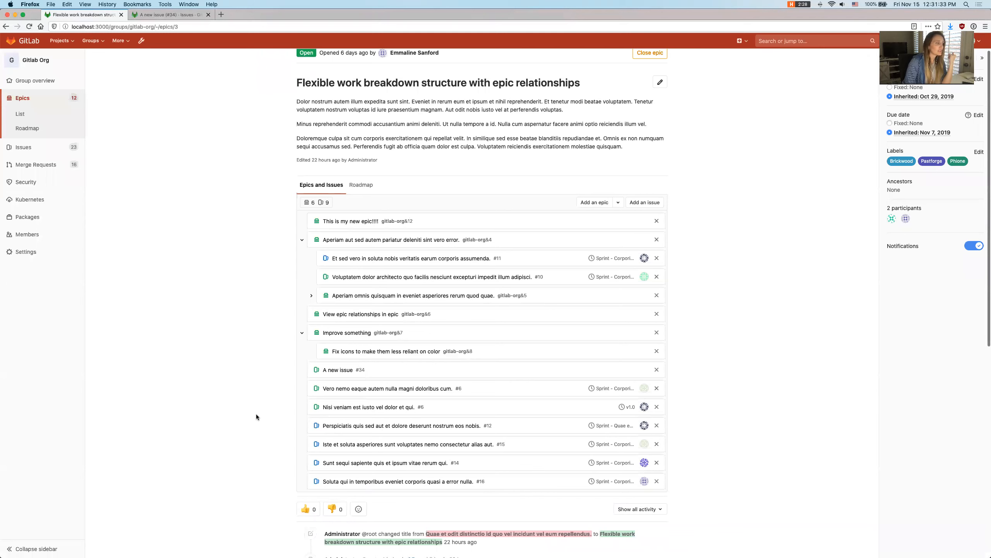
scroll(256, 416, down, 5)
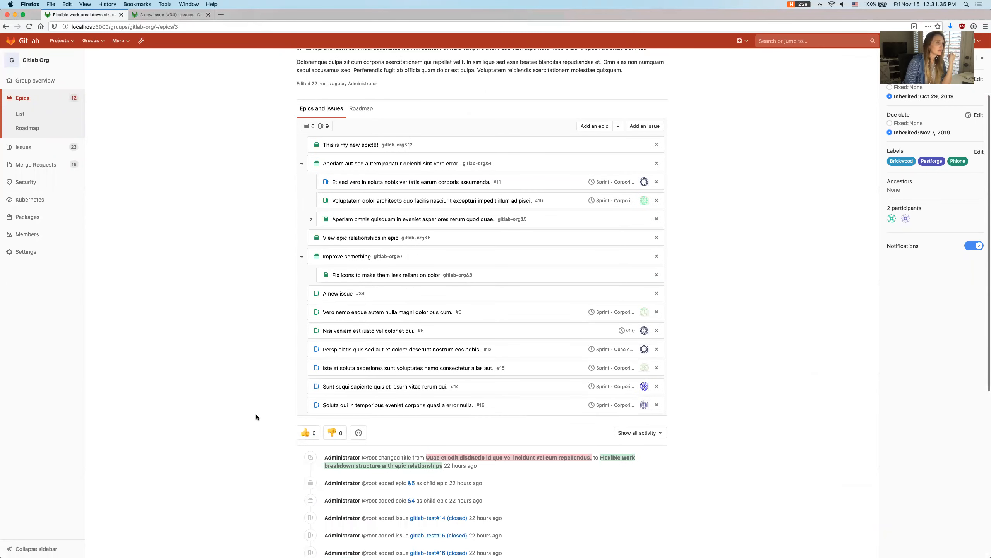
scroll(256, 417, down, 1)
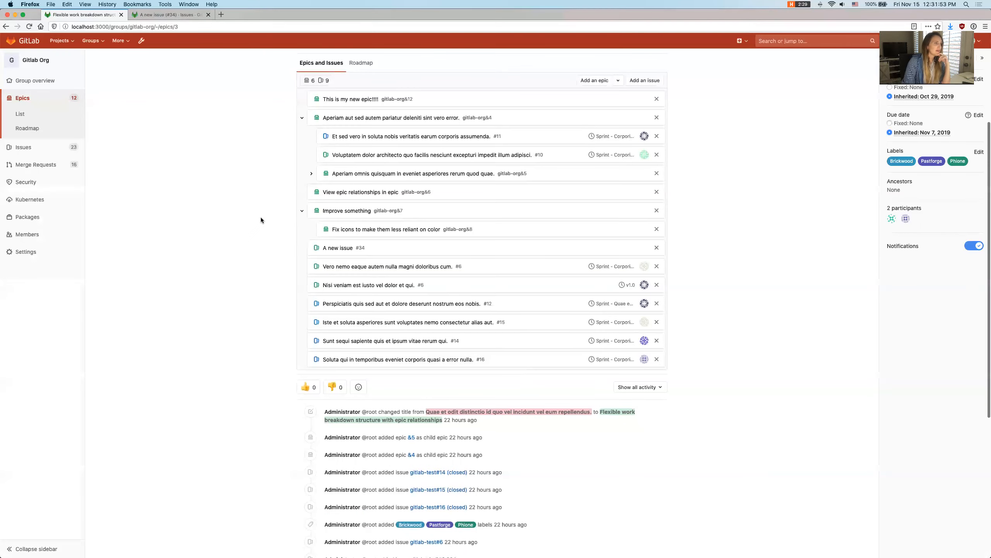
scroll(260, 219, up, 3)
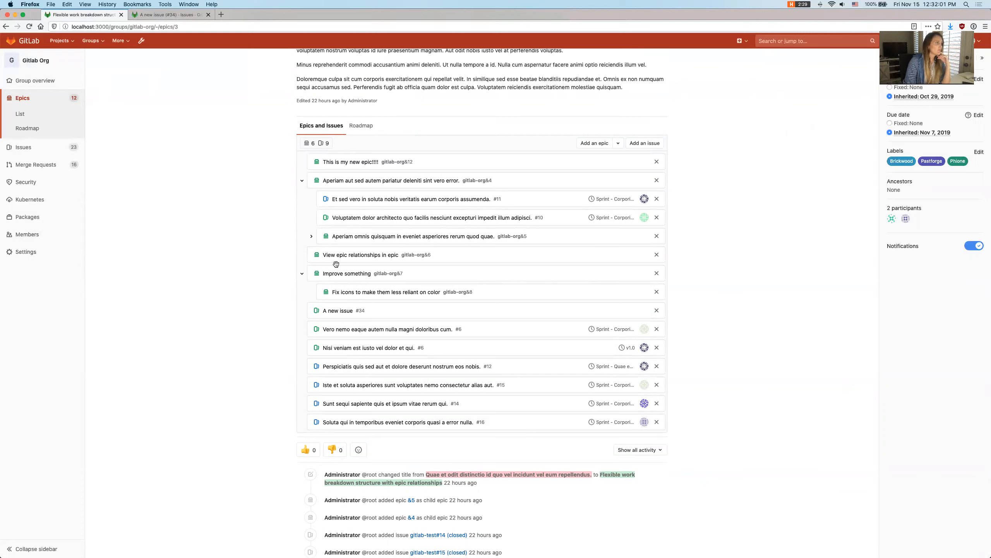
- Expand the nested epic "Aperiam omnis quisquam in eveniet asperiores rerum quod quae." inside epic &4
mouse_move(326, 199)
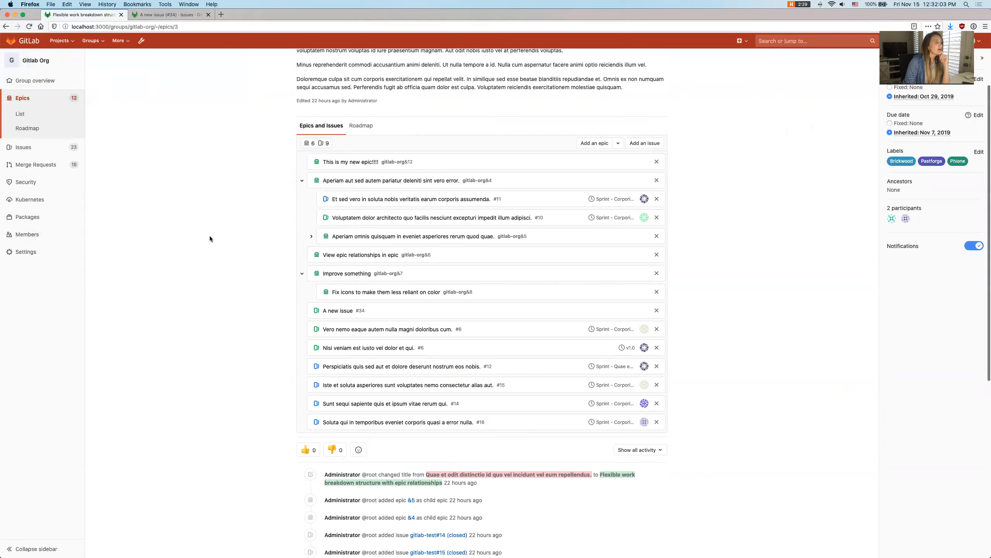
click(311, 236)
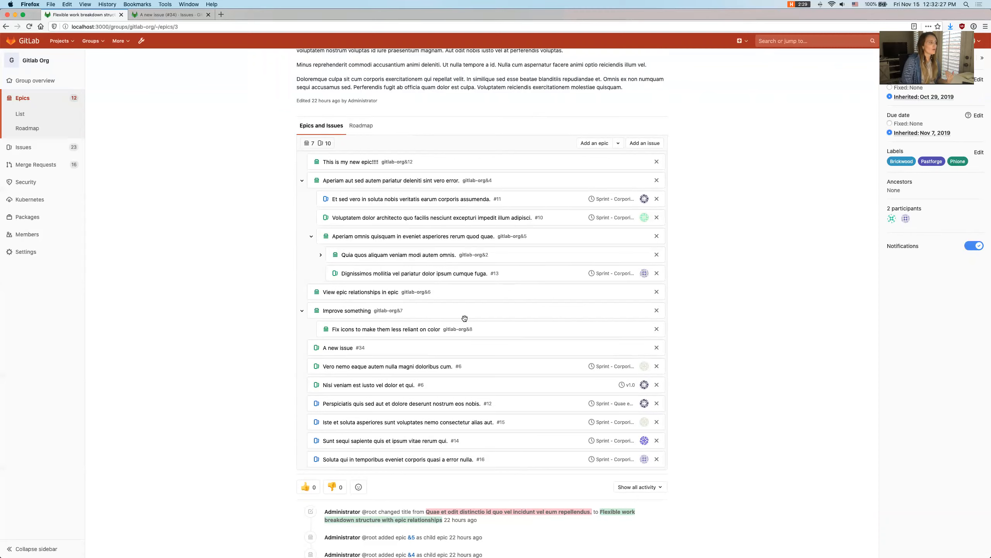
mouse_move(465, 344)
mouse_down()
mouse_move(476, 332)
mouse_move(478, 342)
mouse_move(478, 327)
mouse_move(476, 340)
mouse_up()
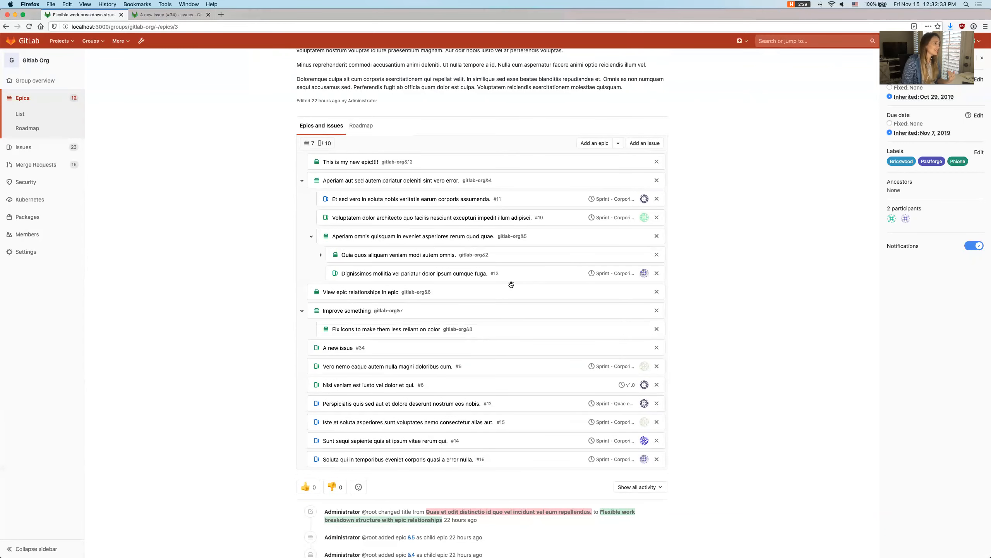
drag(530, 277, 504, 257)
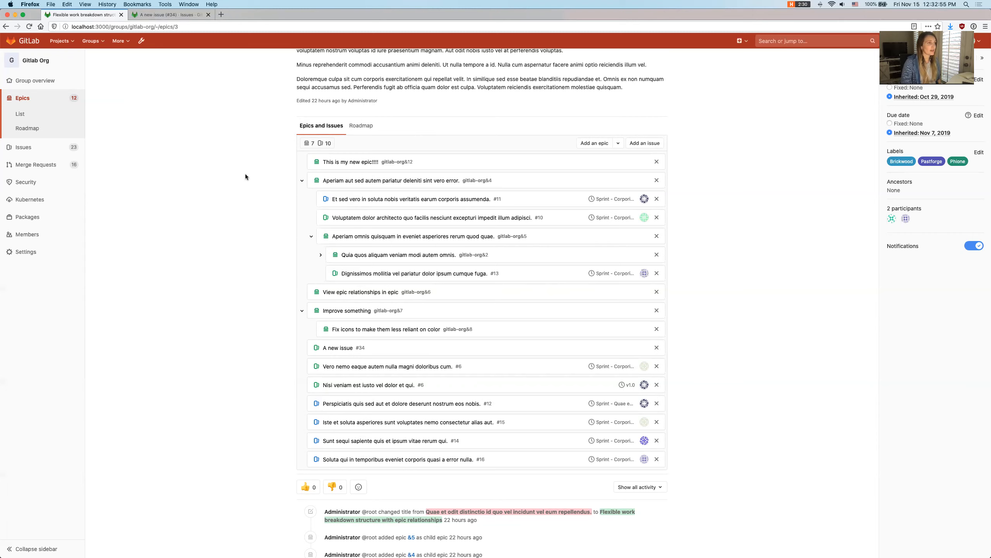
scroll(246, 176, down, 4)
scroll(246, 176, up, 5)
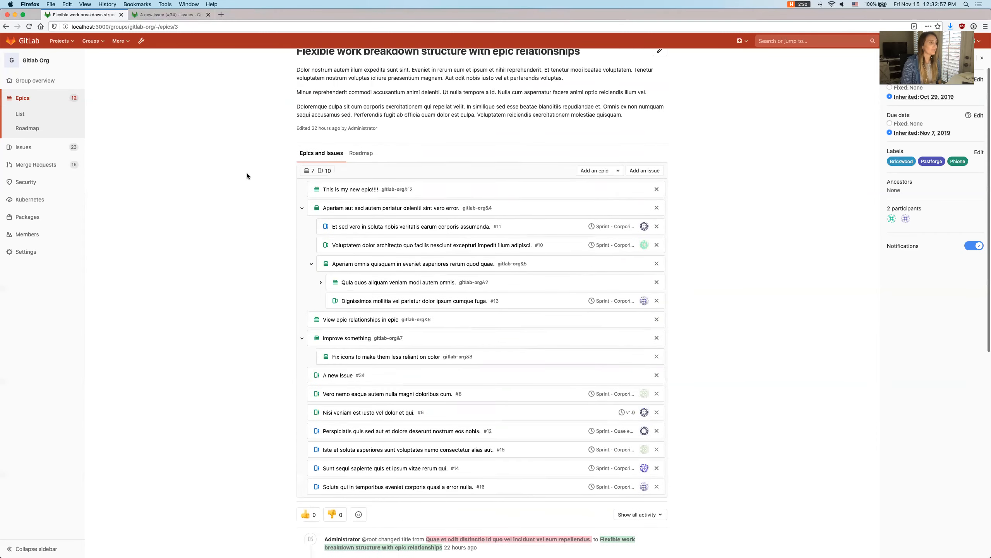
scroll(247, 176, down, 3)
scroll(247, 176, up, 3)
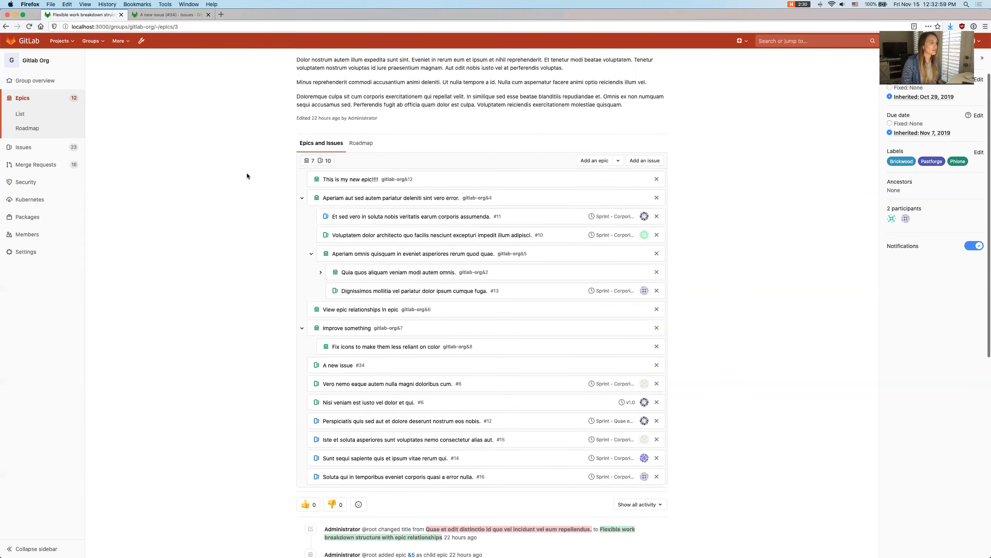
scroll(248, 176, down, 1)
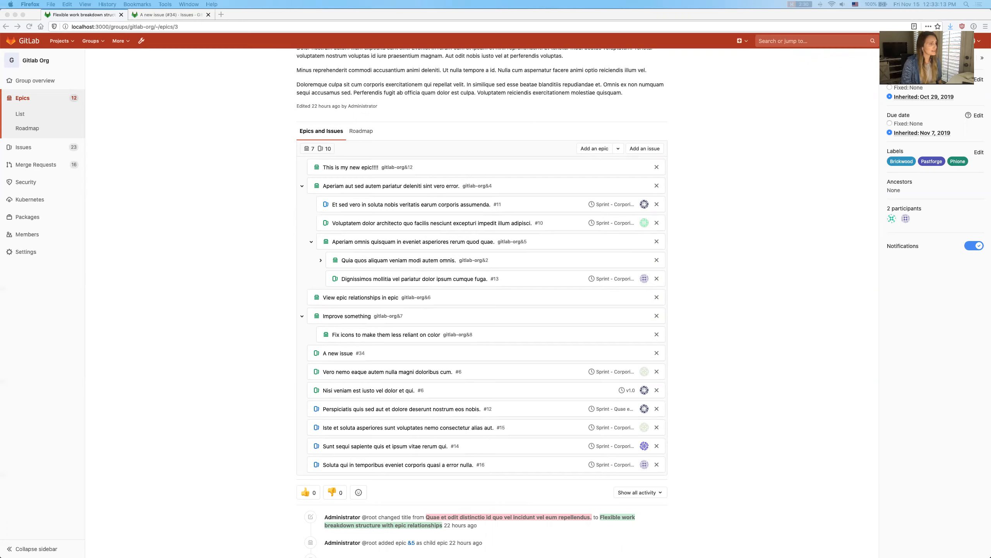
click(722, 352)
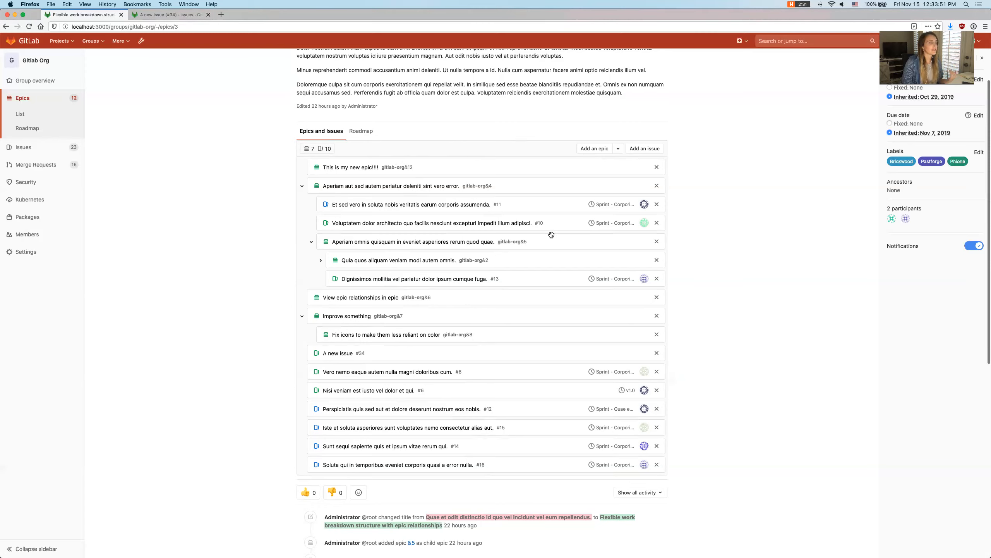
- Bring up the removal confirmation for nested epic &5 and for its parent epic &4, cancelling each one
click(657, 242)
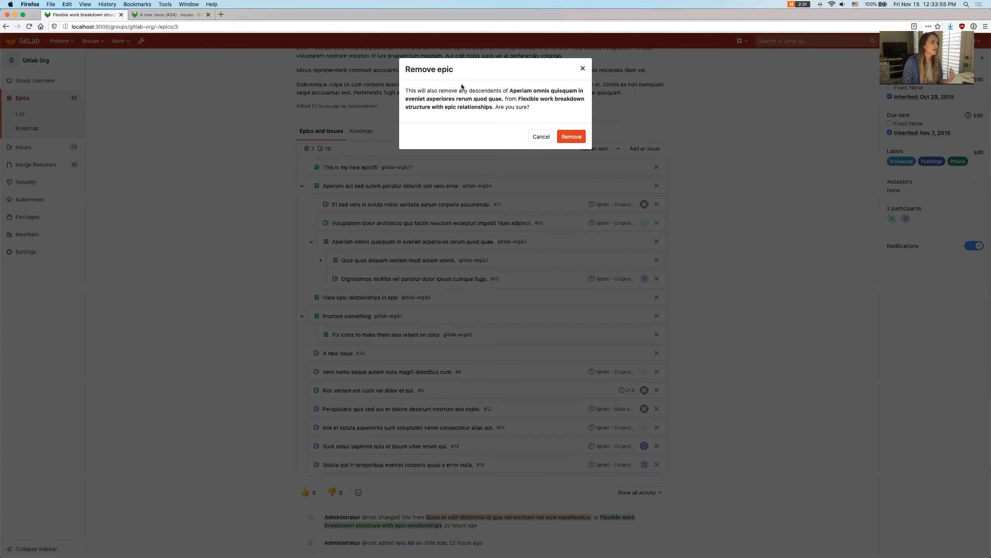
click(541, 135)
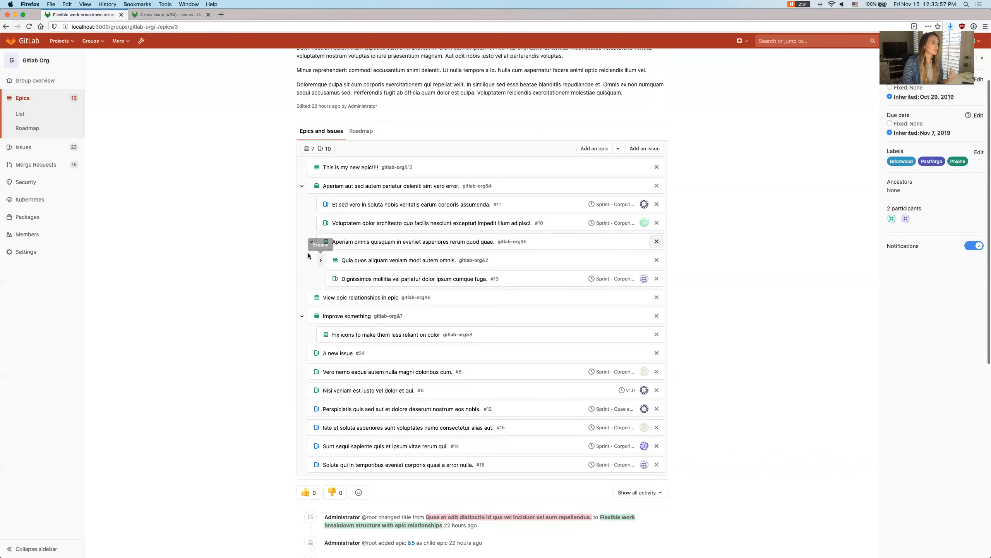
click(657, 186)
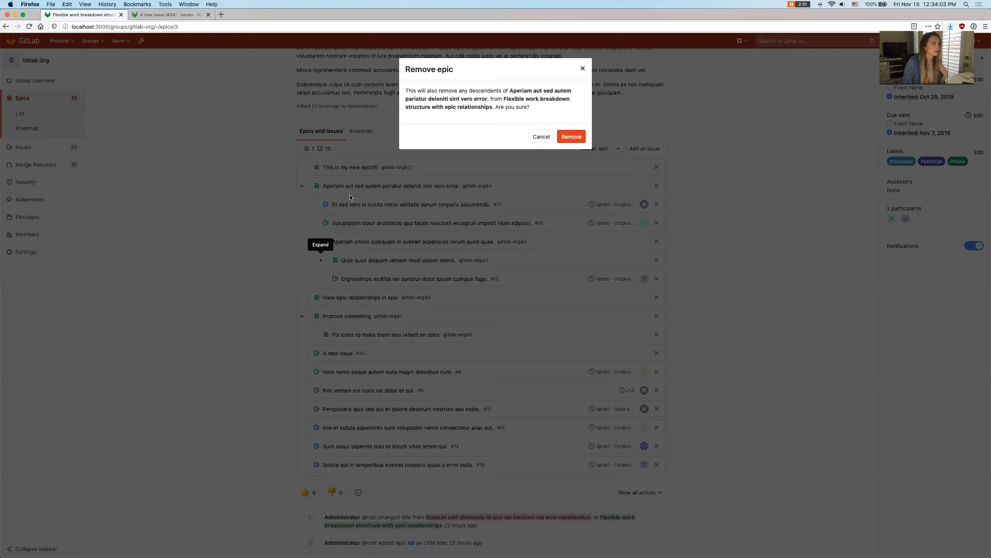
click(547, 135)
scroll(789, 319, down, 5)
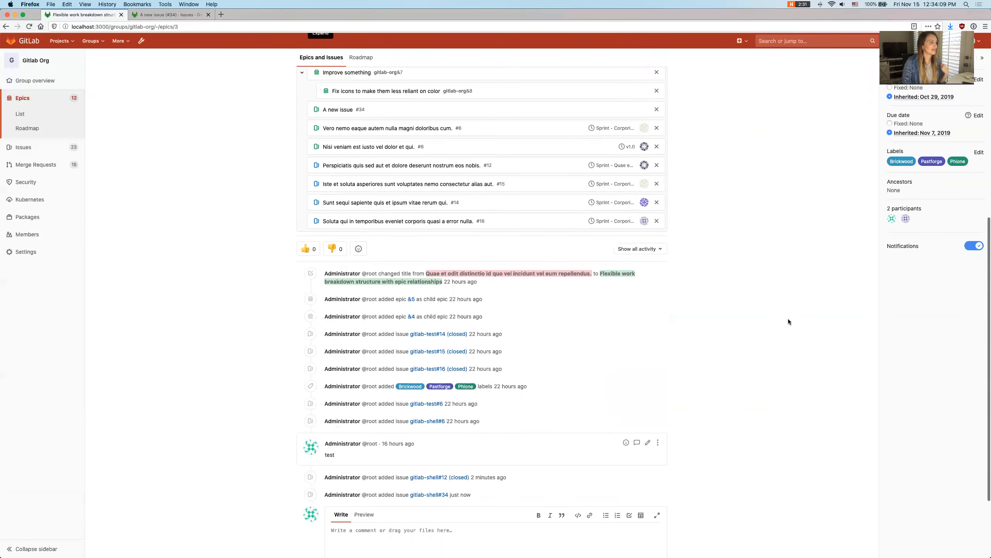
scroll(789, 319, up, 5)
scroll(788, 322, down, 1)
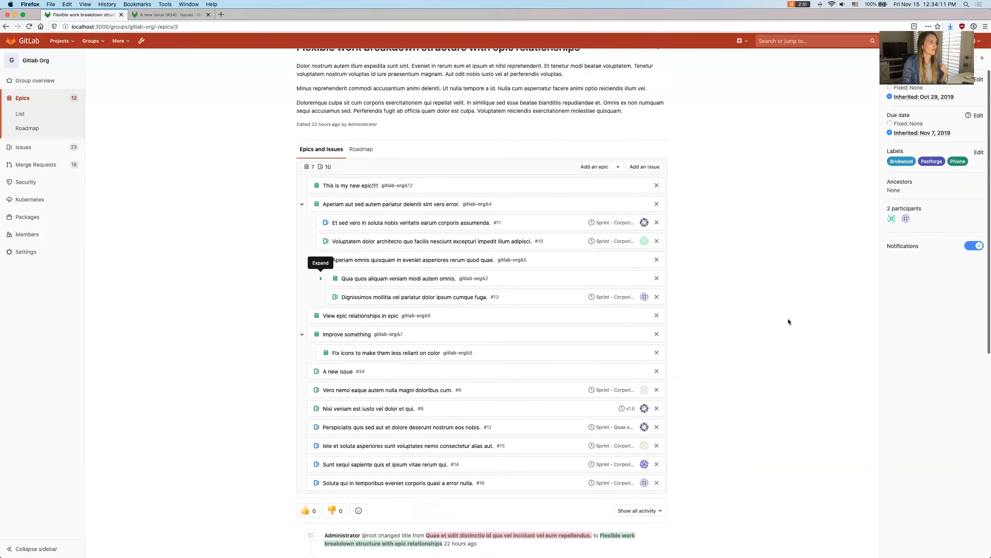
scroll(789, 319, down, 1)
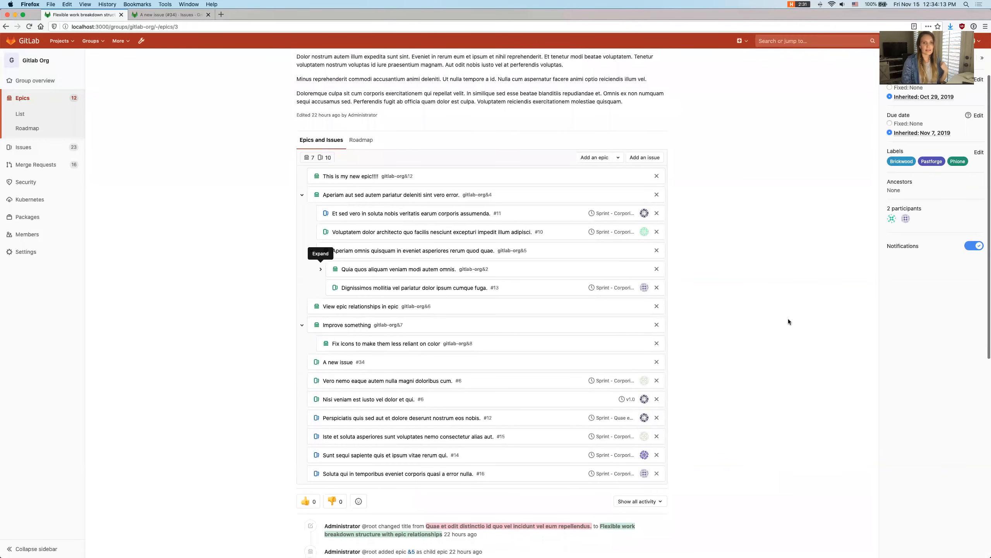